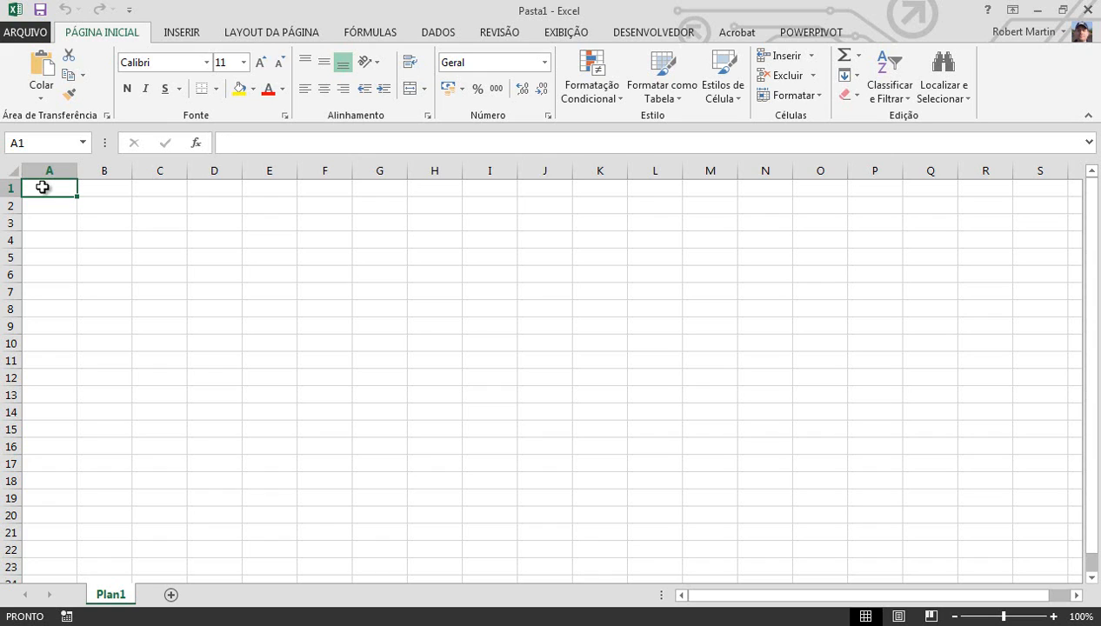
Insert a Power View report sheet into the blank workbook
click(170, 34)
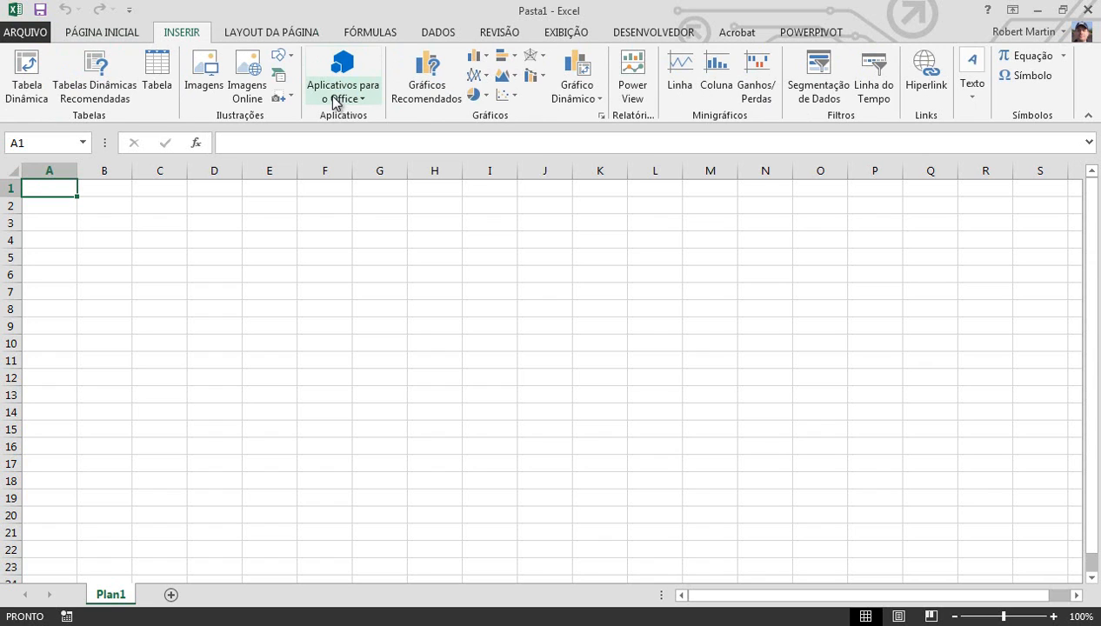
click(633, 69)
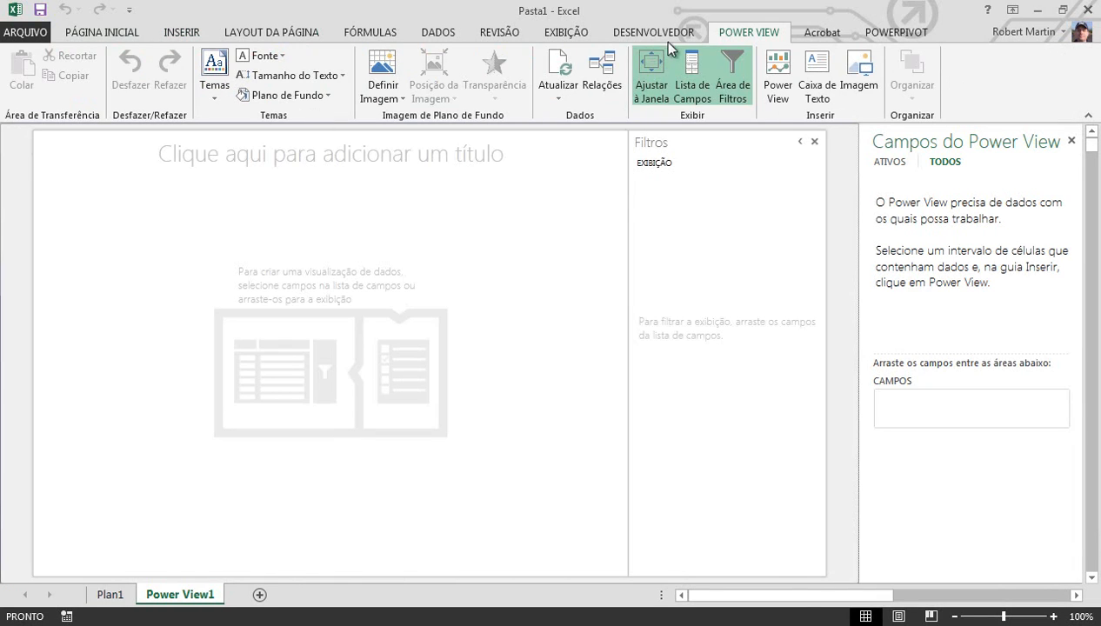
Open the PowerPivot data model and connect its table import to the Access database POWER VIEW DADOS, choosing from its list of tables
click(875, 30)
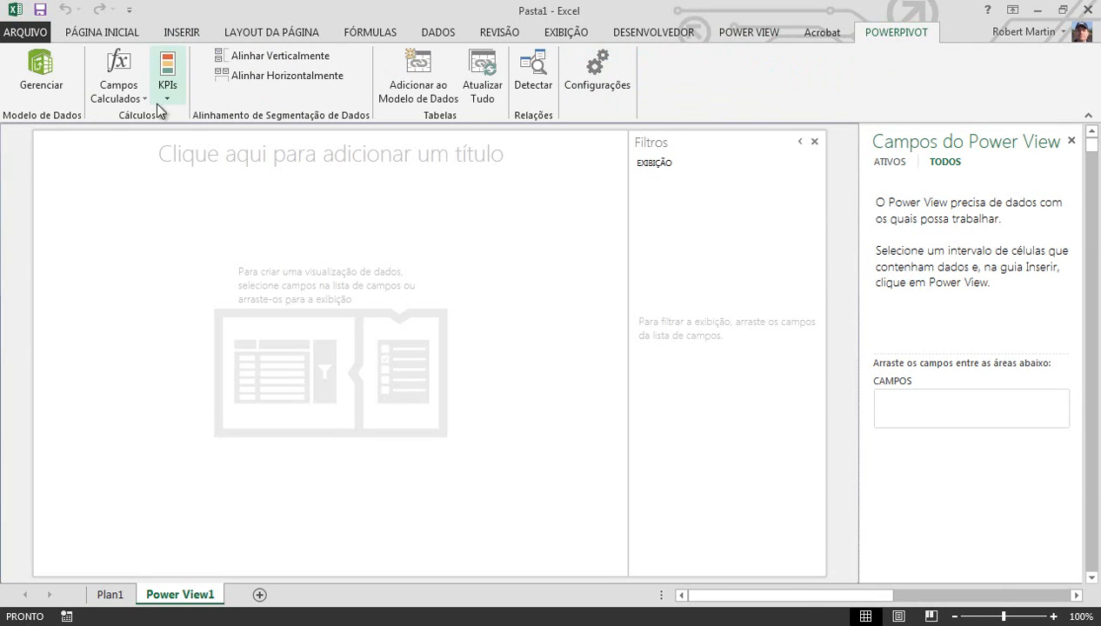
click(29, 76)
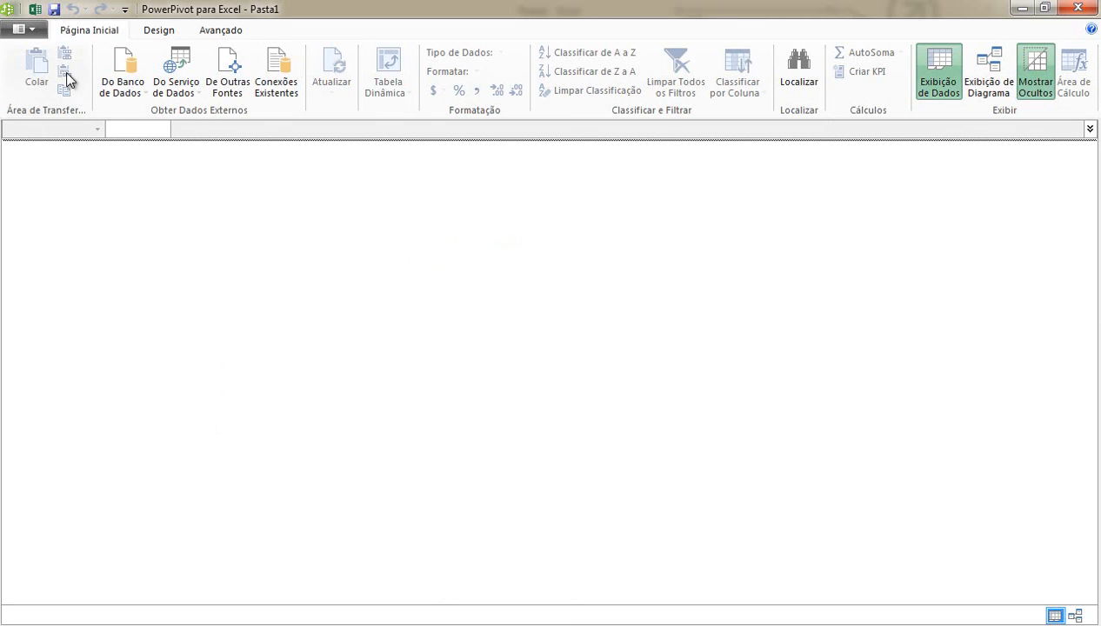
click(118, 98)
click(128, 130)
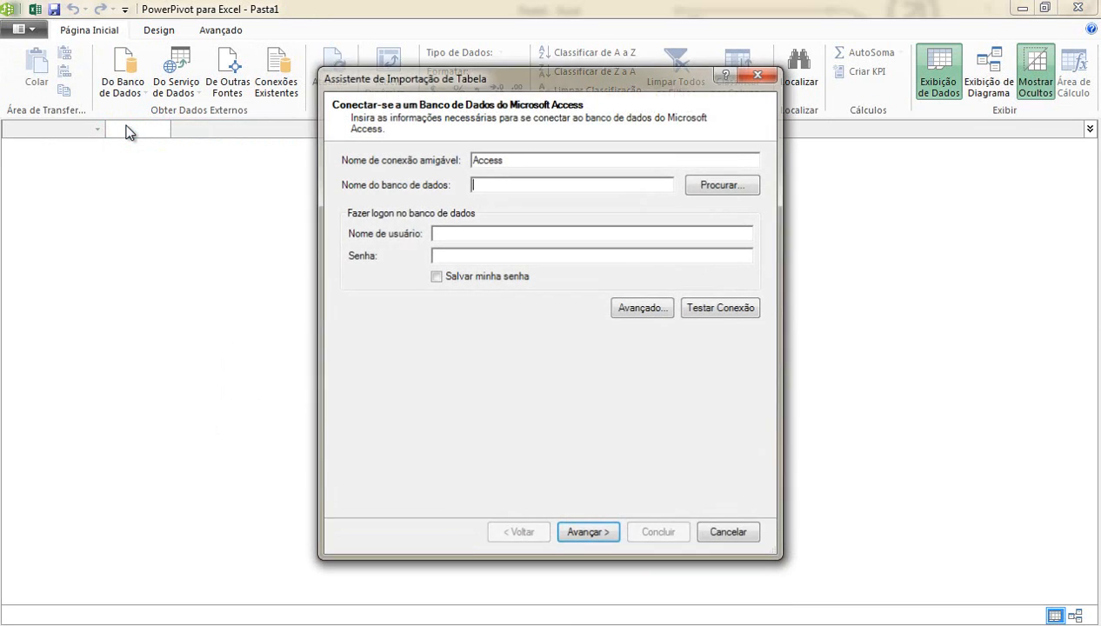
click(607, 536)
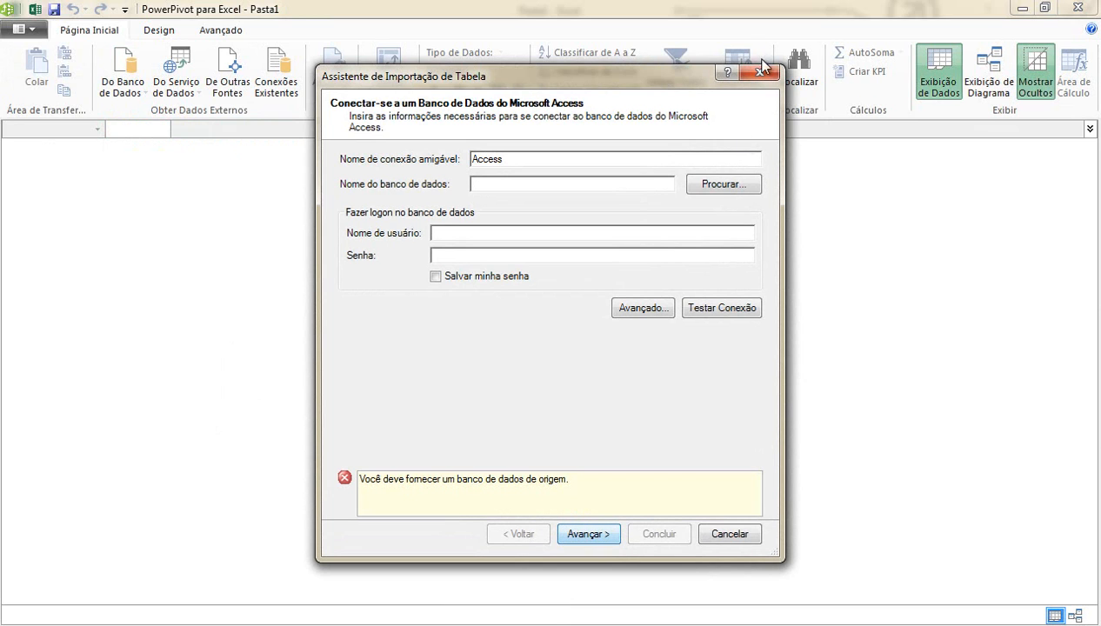
click(716, 185)
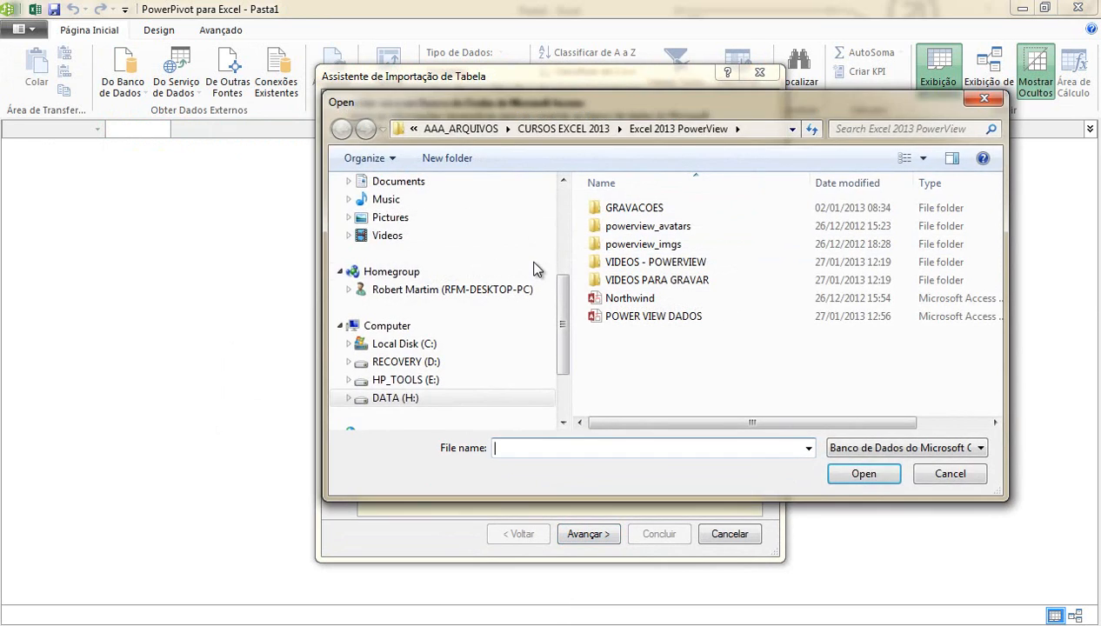
double_click(620, 318)
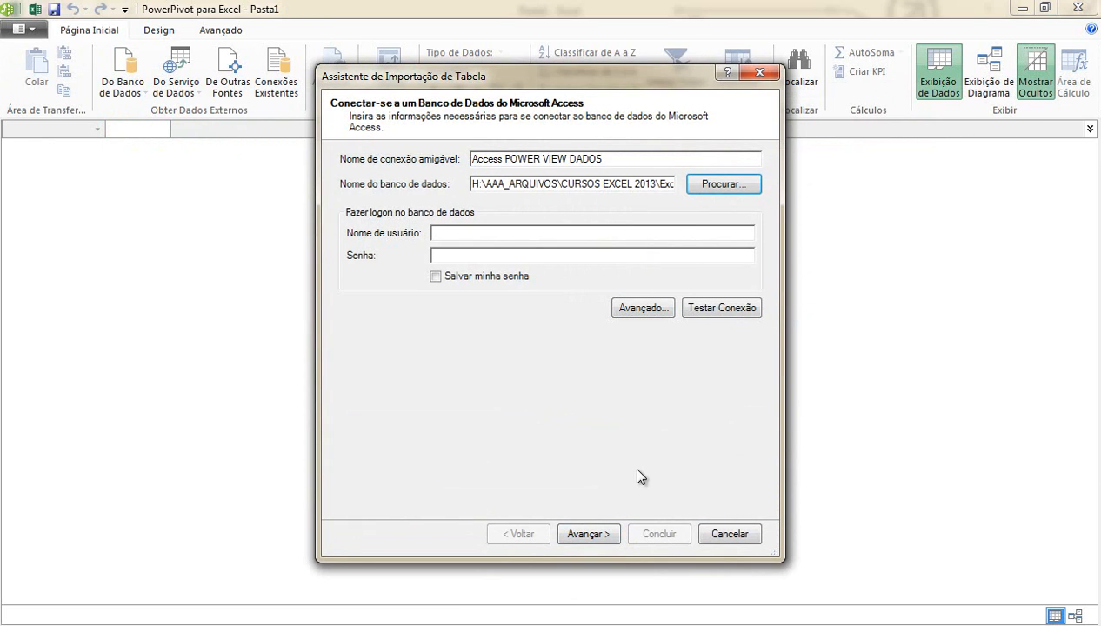
click(600, 535)
click(600, 536)
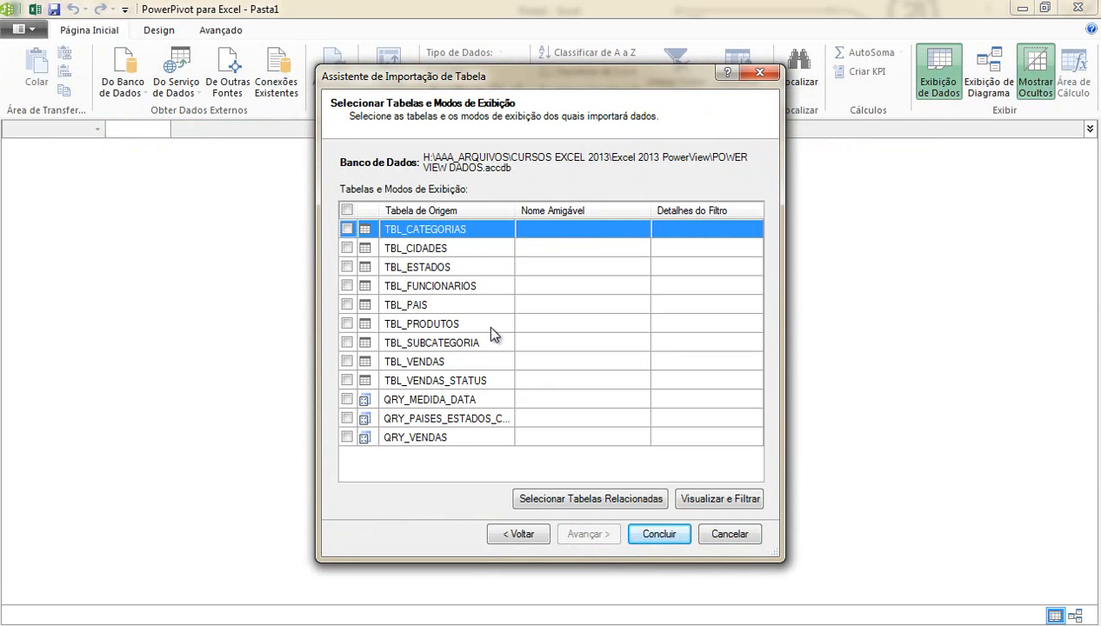
Import only the QRY_PAISES_ESTADOS_CIDADES query from the Access database into the data model
drag(515, 212, 586, 230)
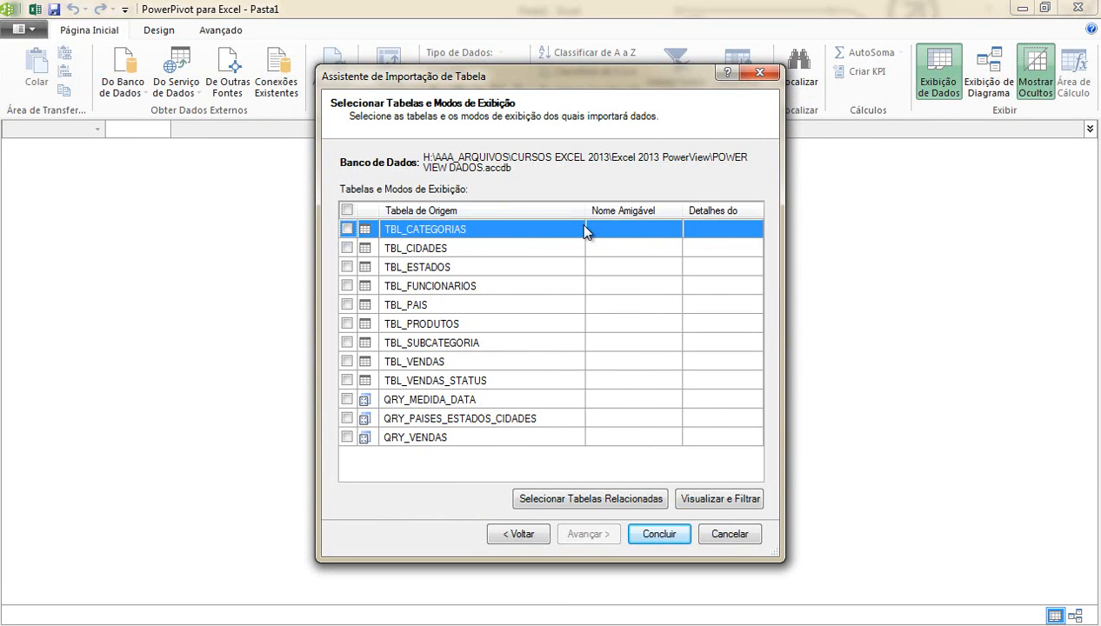
click(347, 419)
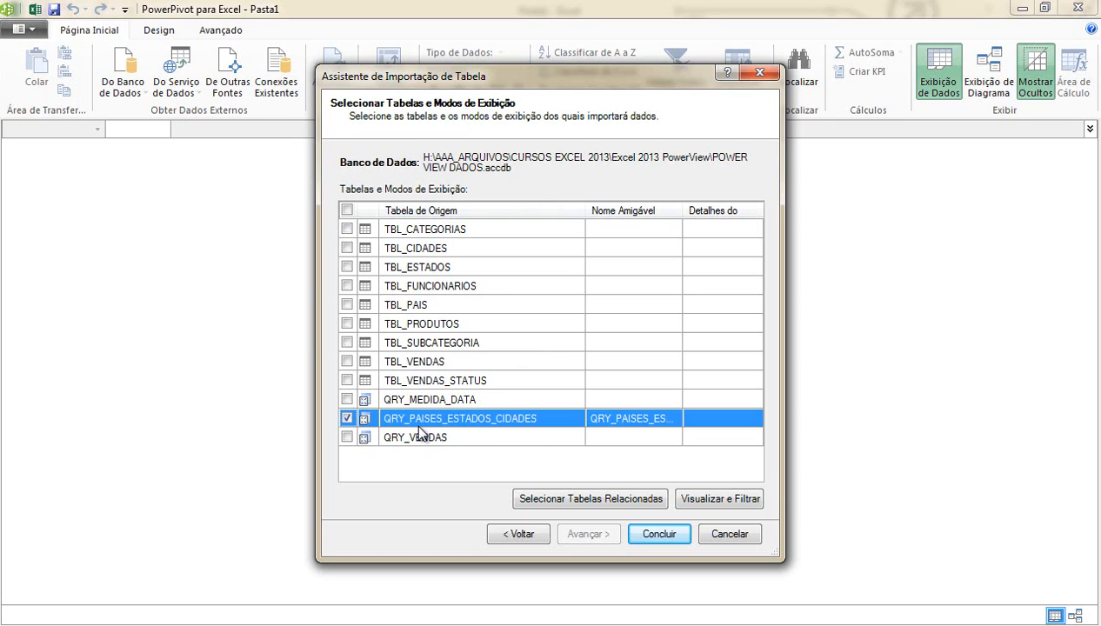
click(659, 533)
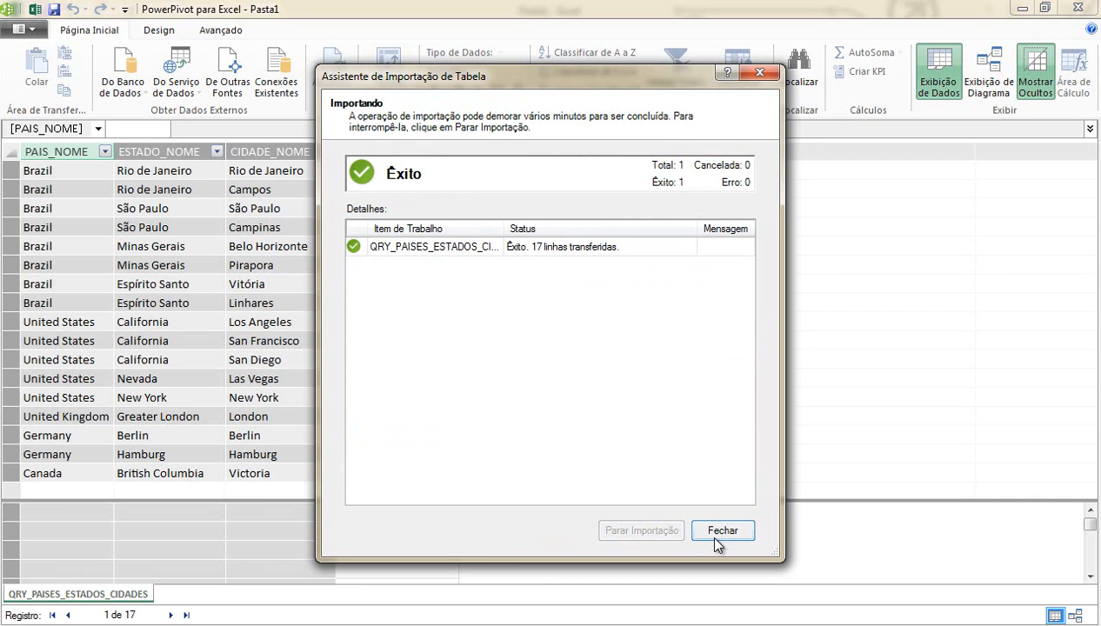
click(728, 531)
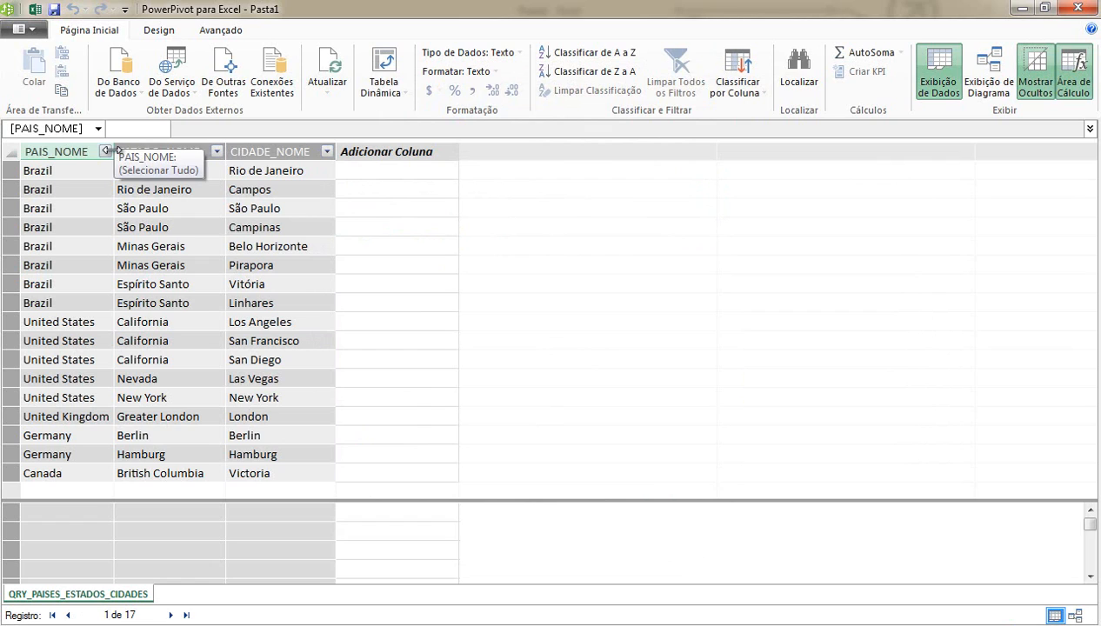
Widen the PAIS_NOME, ESTADO_NOME and CIDADE_NOME columns of the imported table
drag(108, 151, 155, 151)
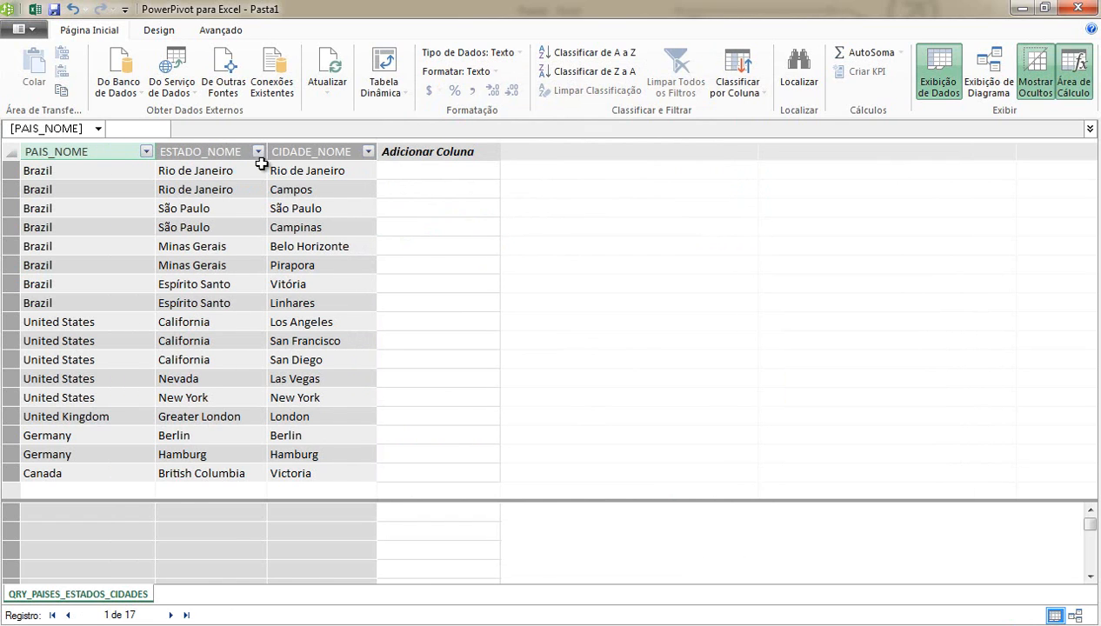
drag(266, 153, 298, 153)
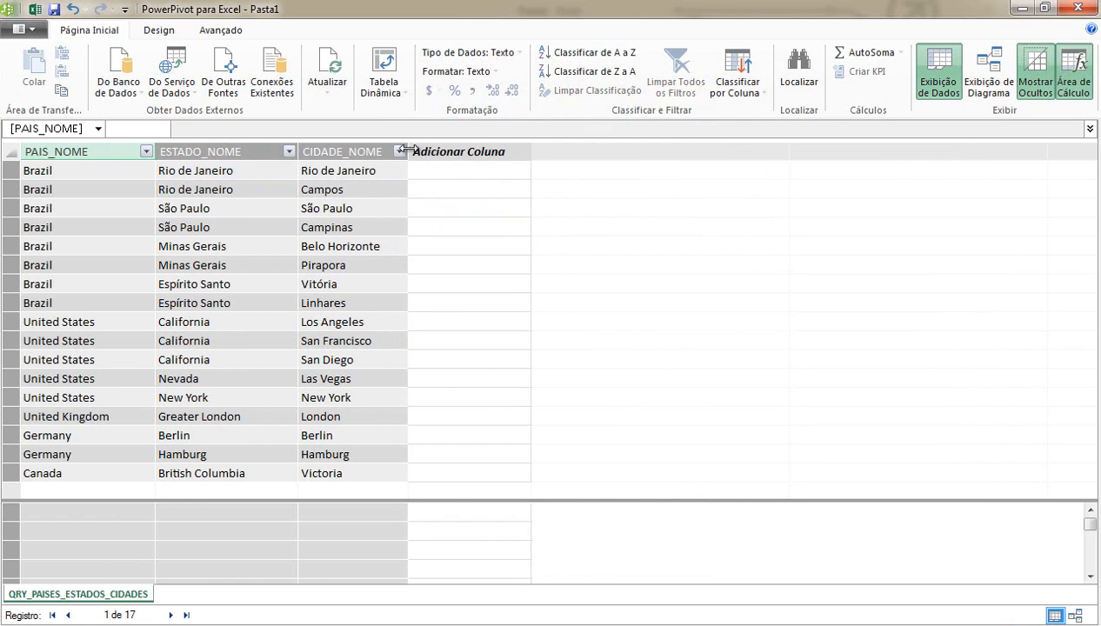
drag(403, 151, 432, 152)
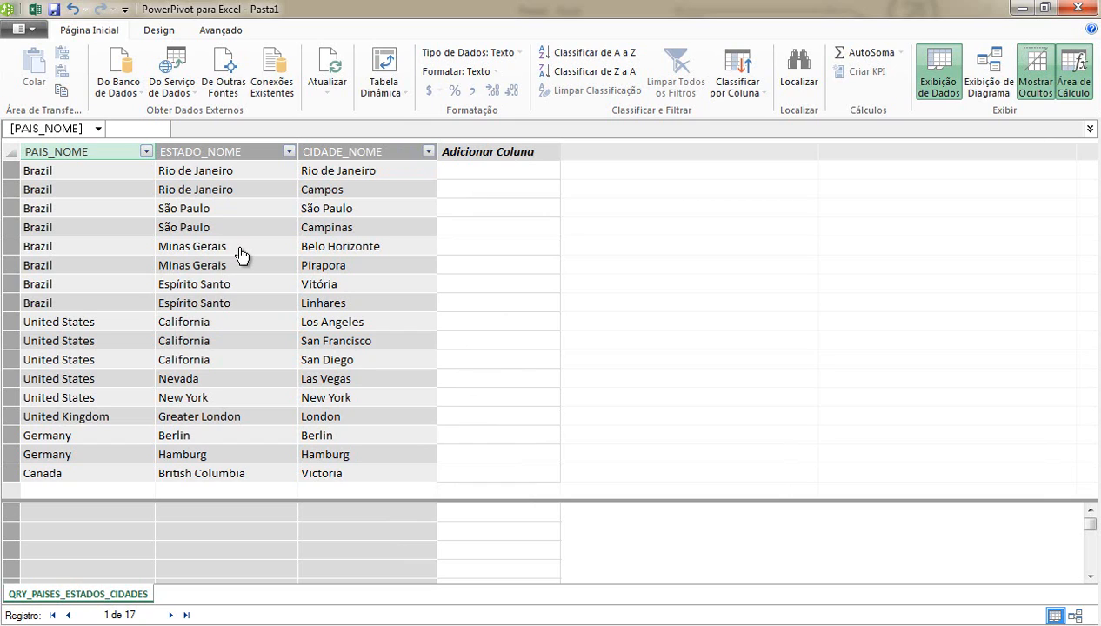
Create a pivot table from the data model on a new worksheet
click(380, 92)
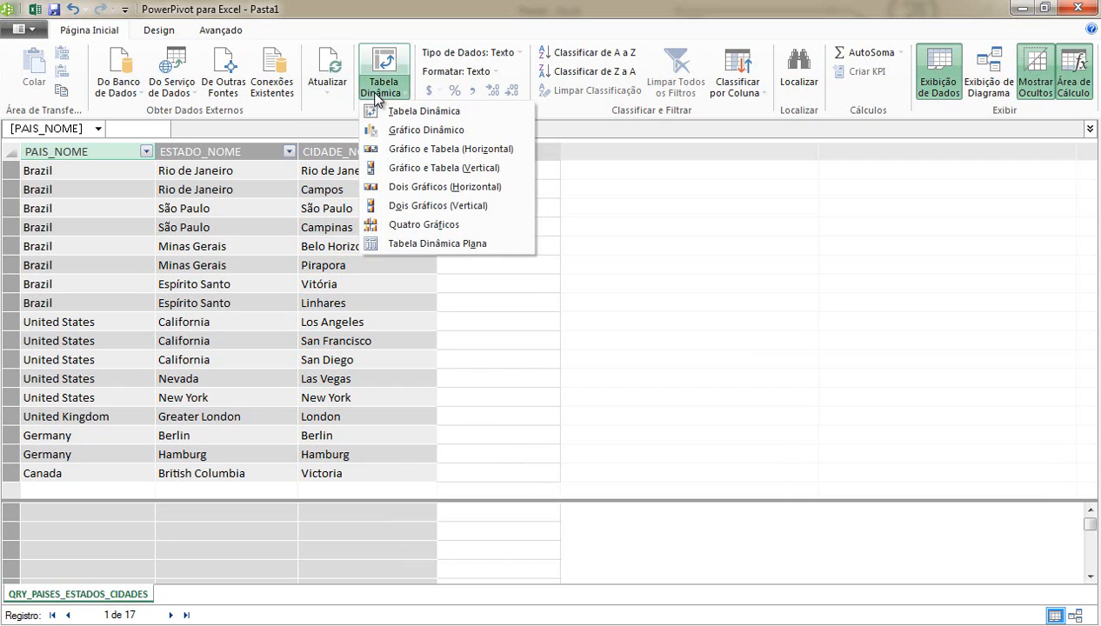
click(383, 112)
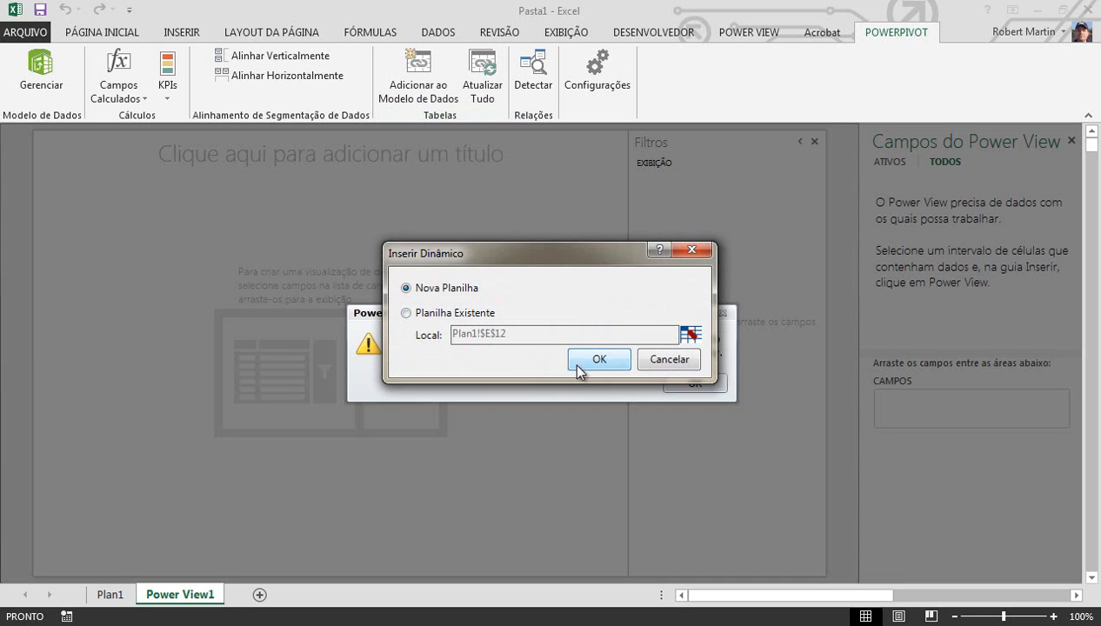
click(577, 366)
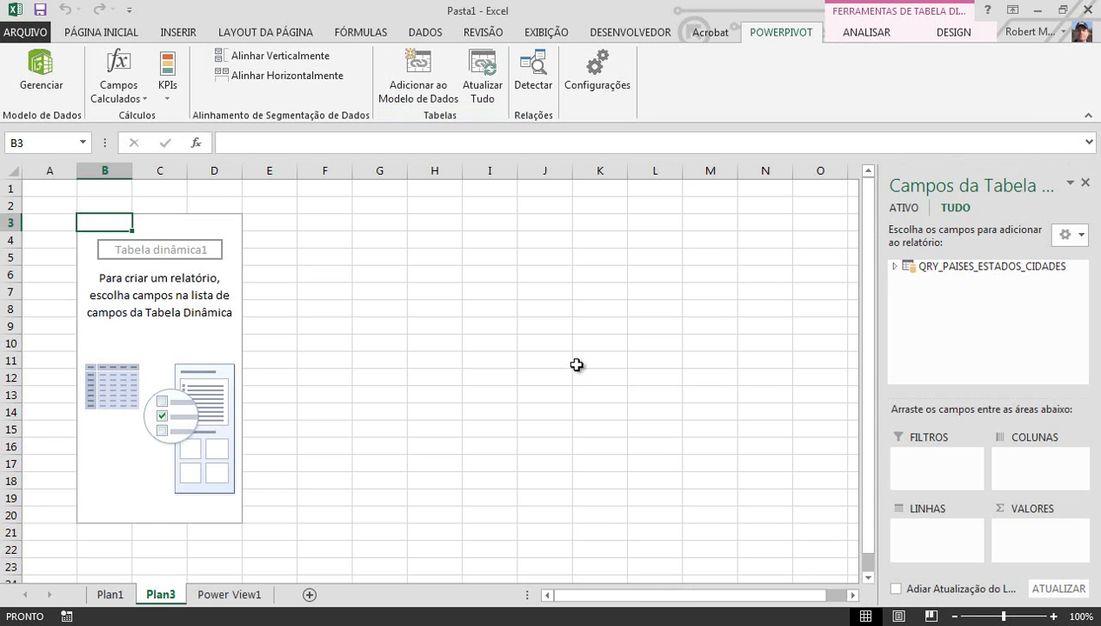
Add PAIS_NOME, ESTADO_NOME and CIDADE_NOME as nested row fields of the pivot table
click(895, 267)
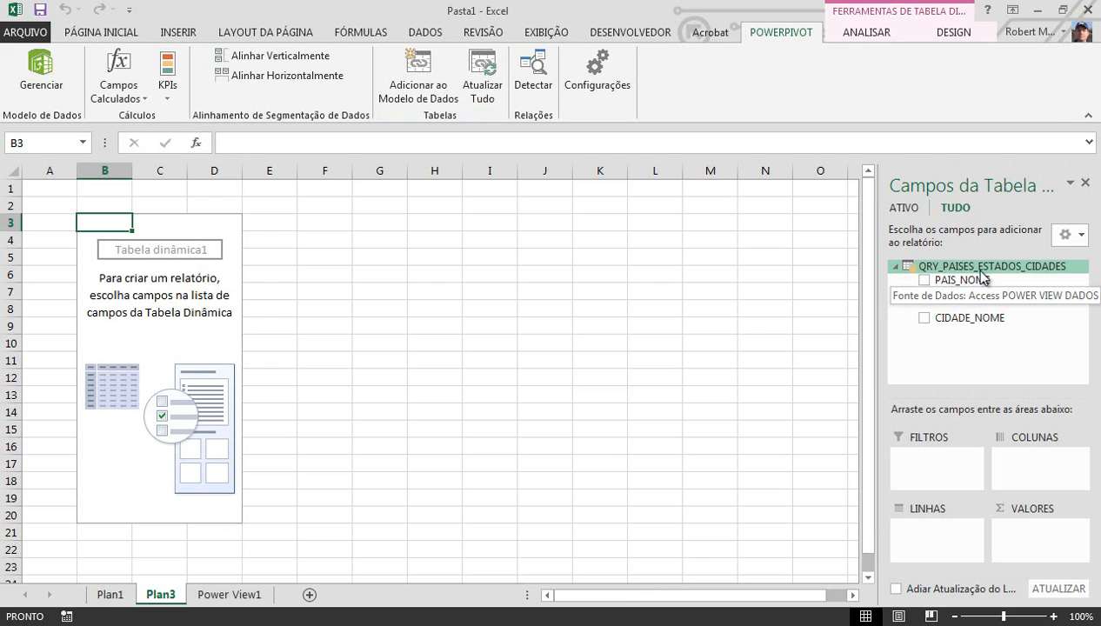
click(924, 280)
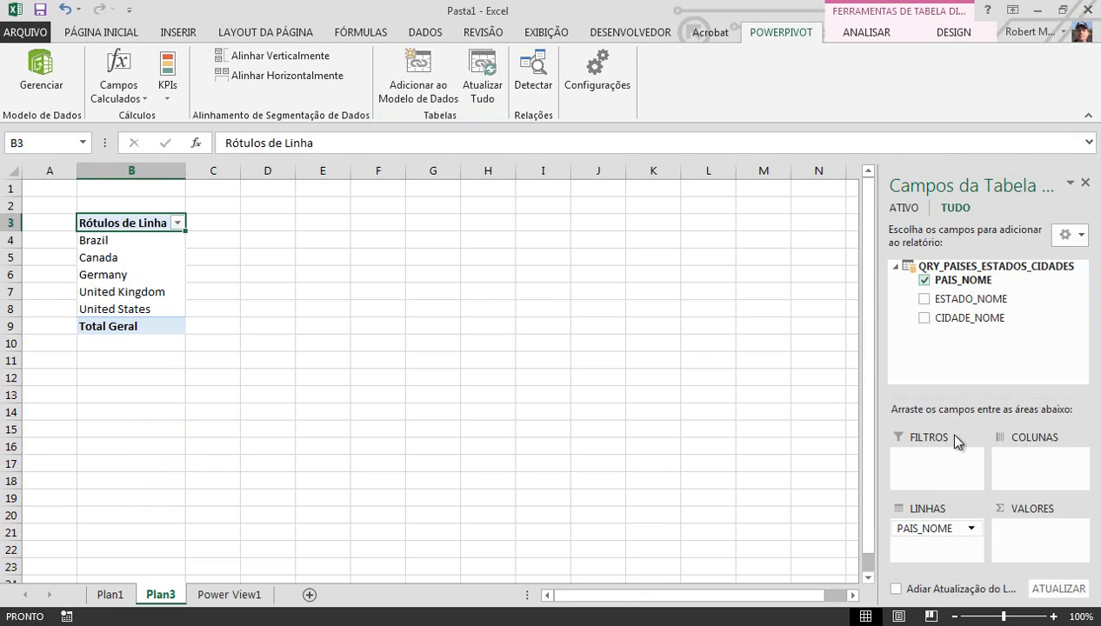
click(924, 298)
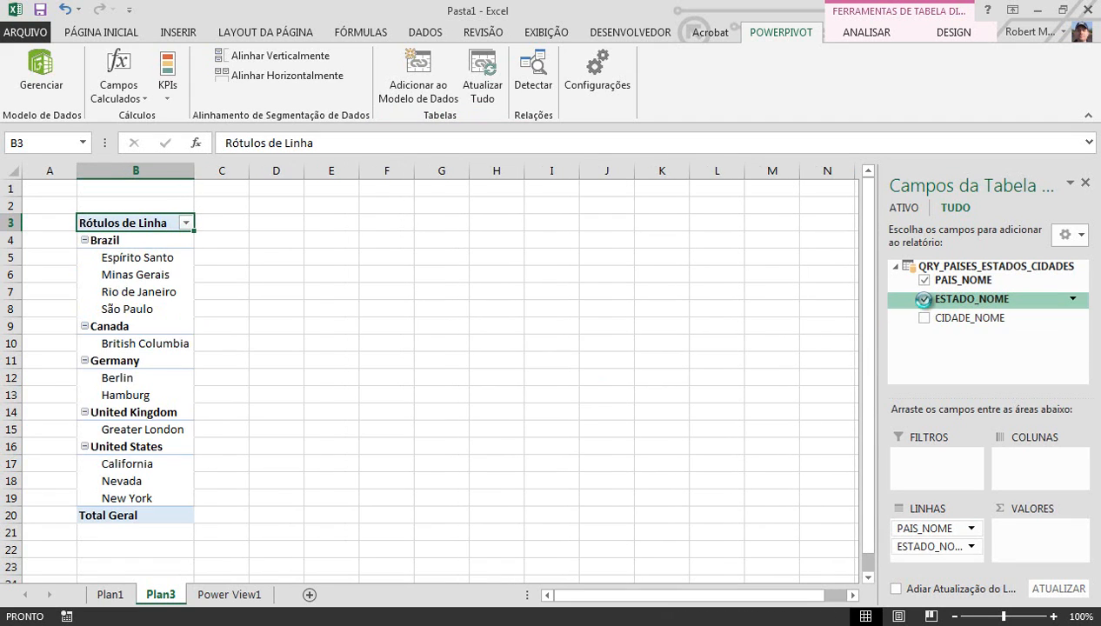
click(925, 318)
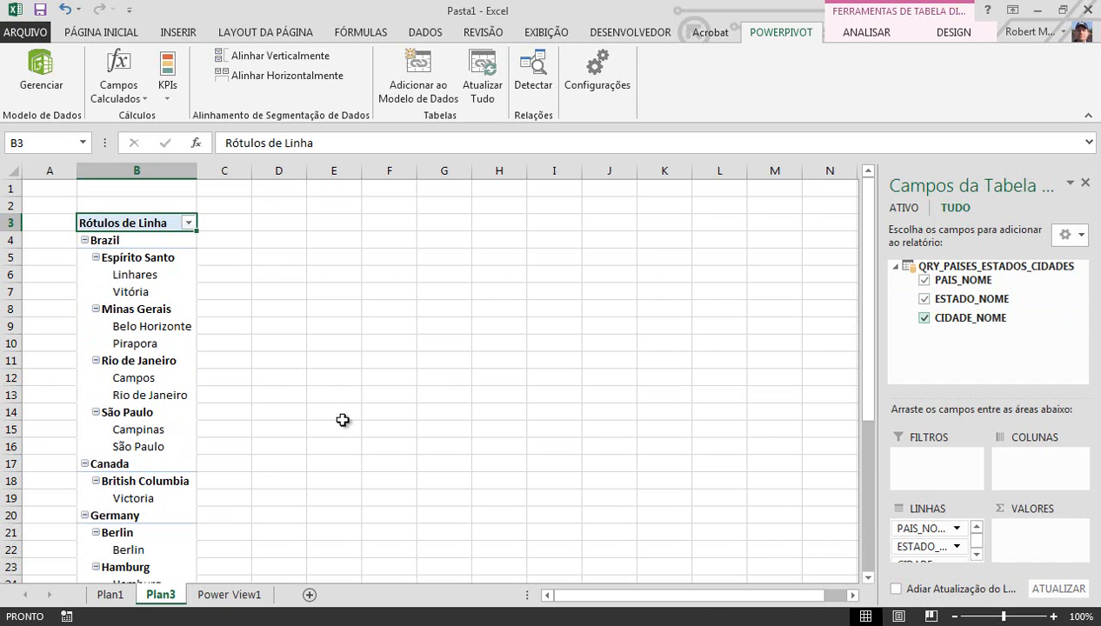
Remove all three fields from the rows of the pivot table
drag(916, 532, 996, 364)
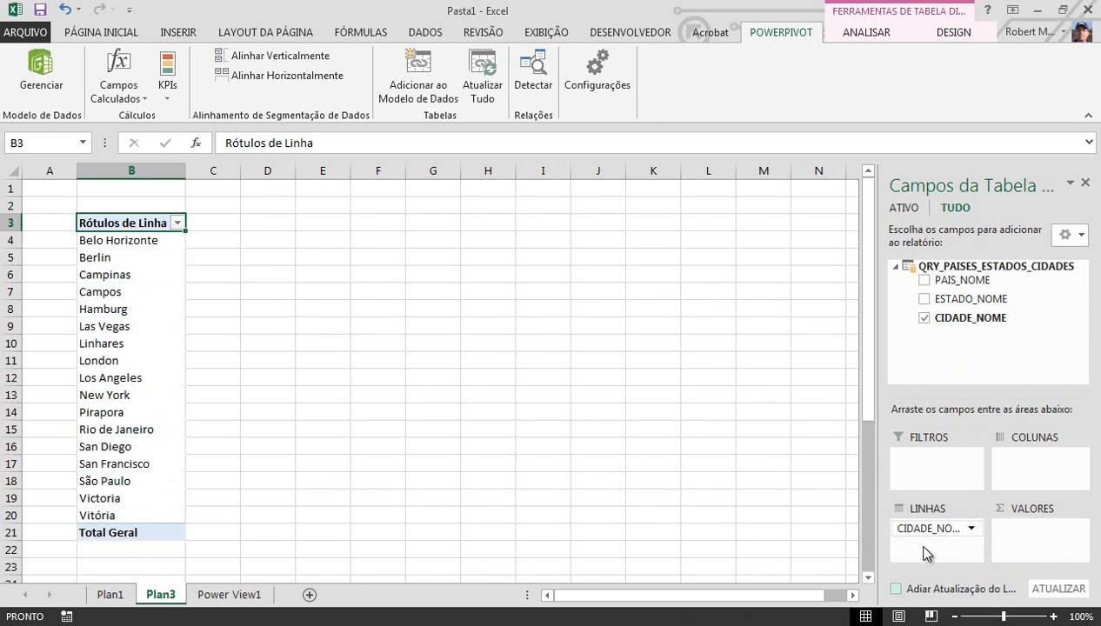
drag(916, 528, 1012, 341)
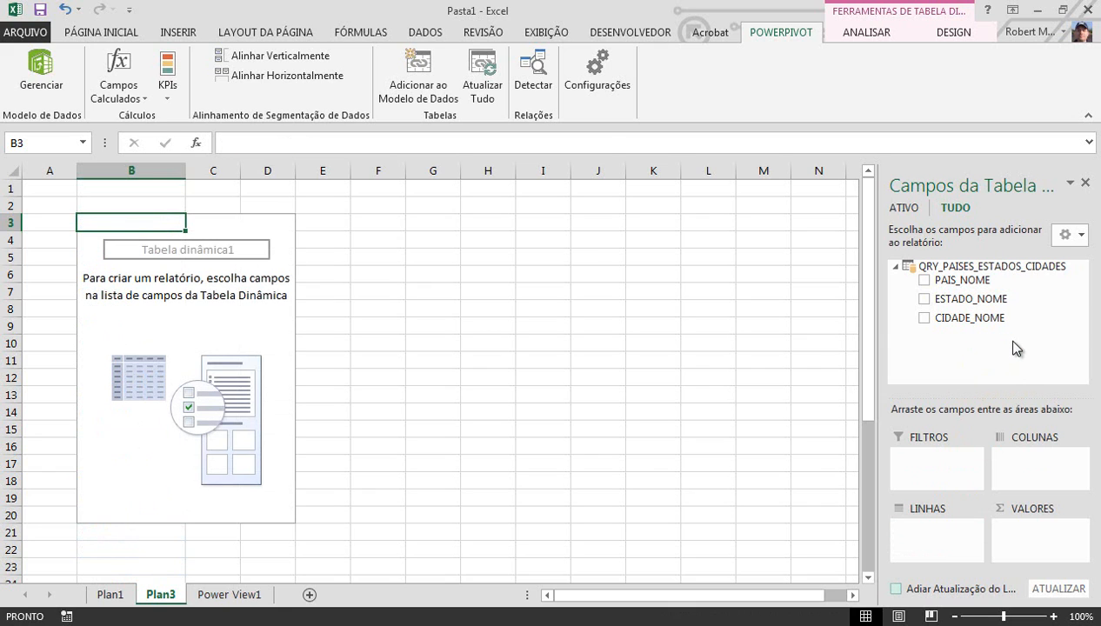
Open the data model's diagram view and place the QRY_PAISES_ESTADOS_CIDADES table near the centre, wide enough for its full name
click(33, 61)
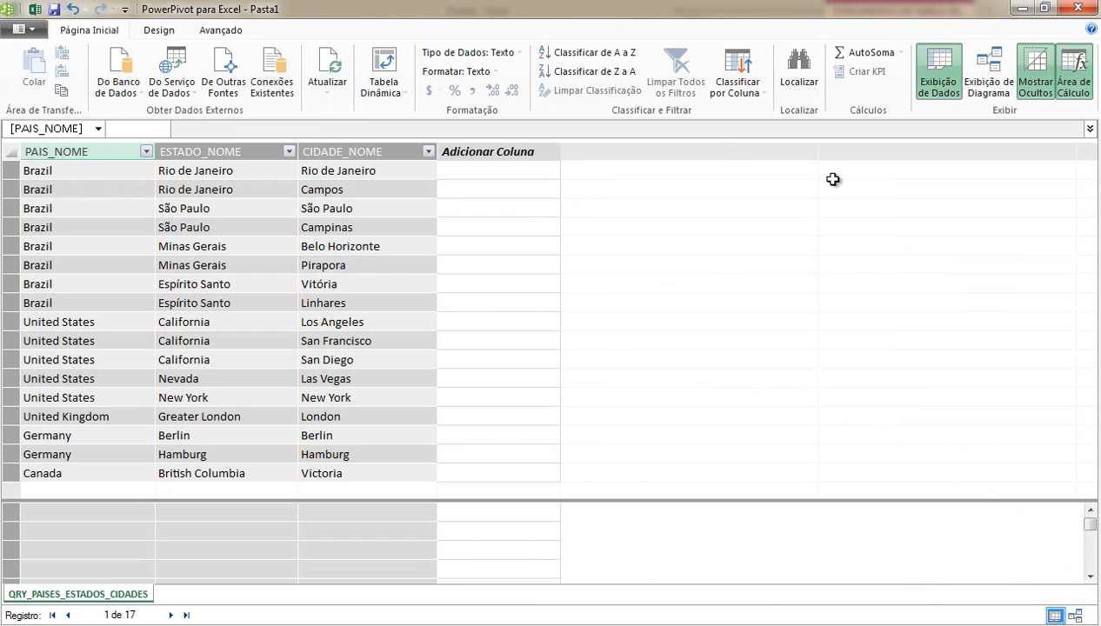
click(1000, 85)
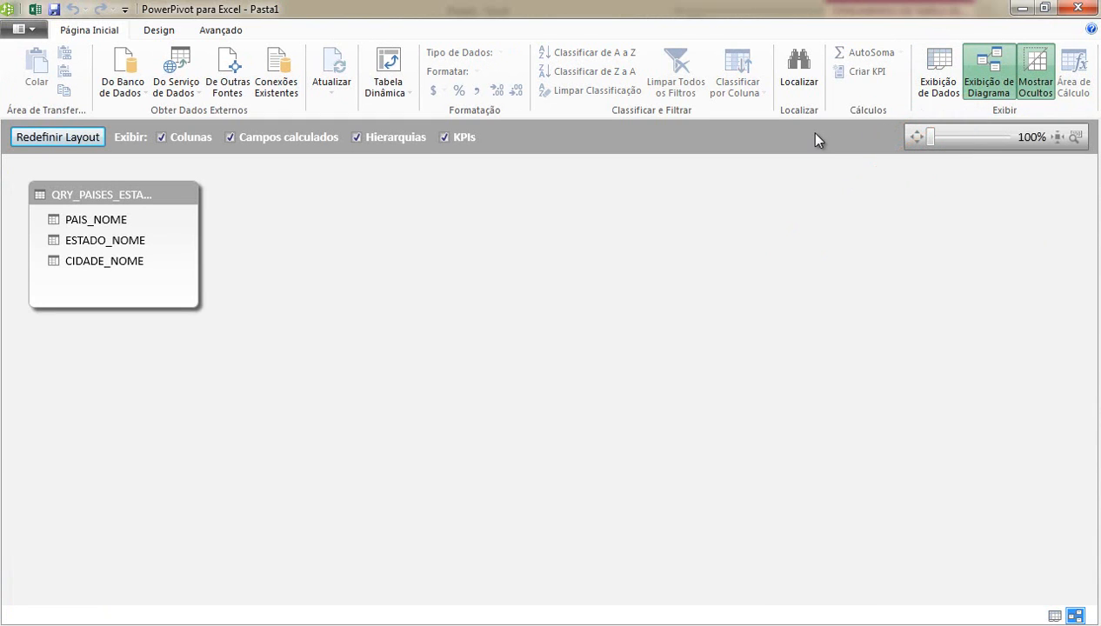
click(1056, 614)
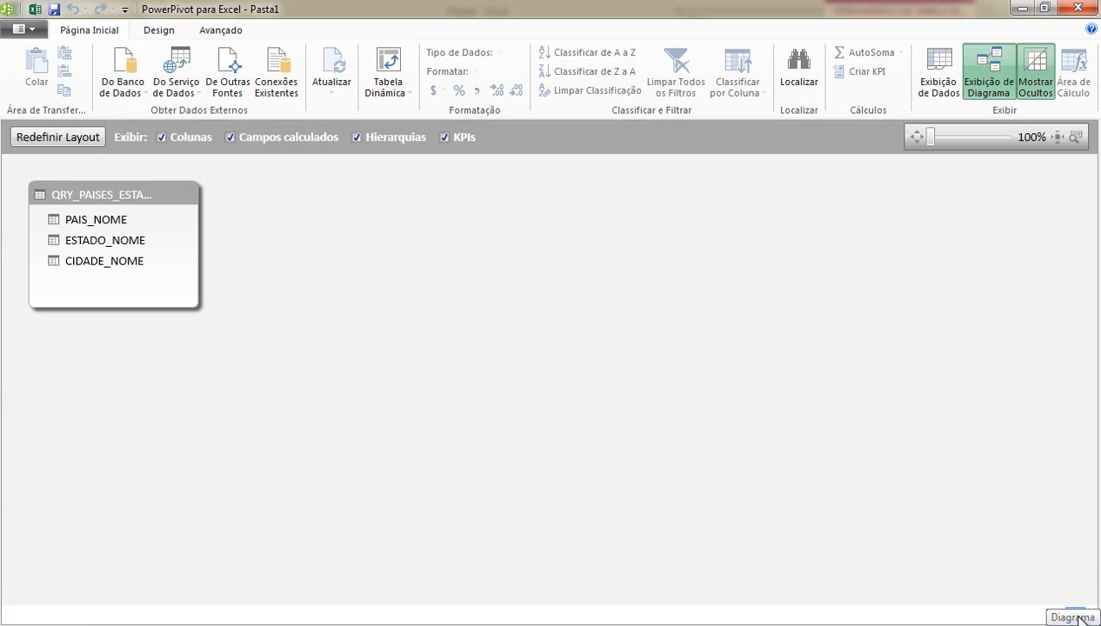
click(1076, 616)
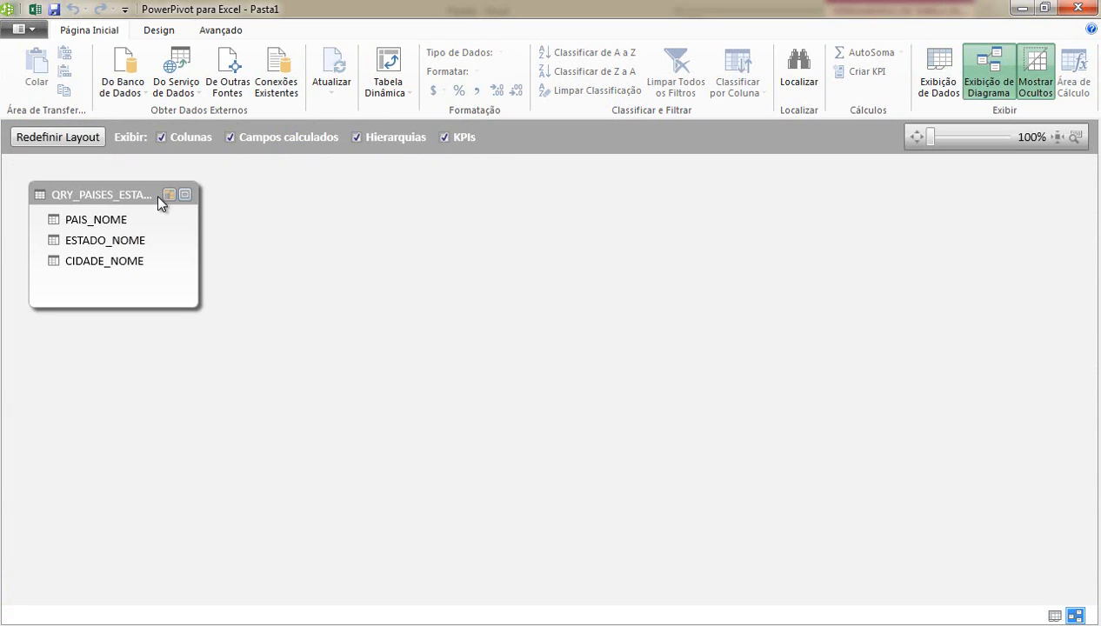
drag(138, 201, 504, 280)
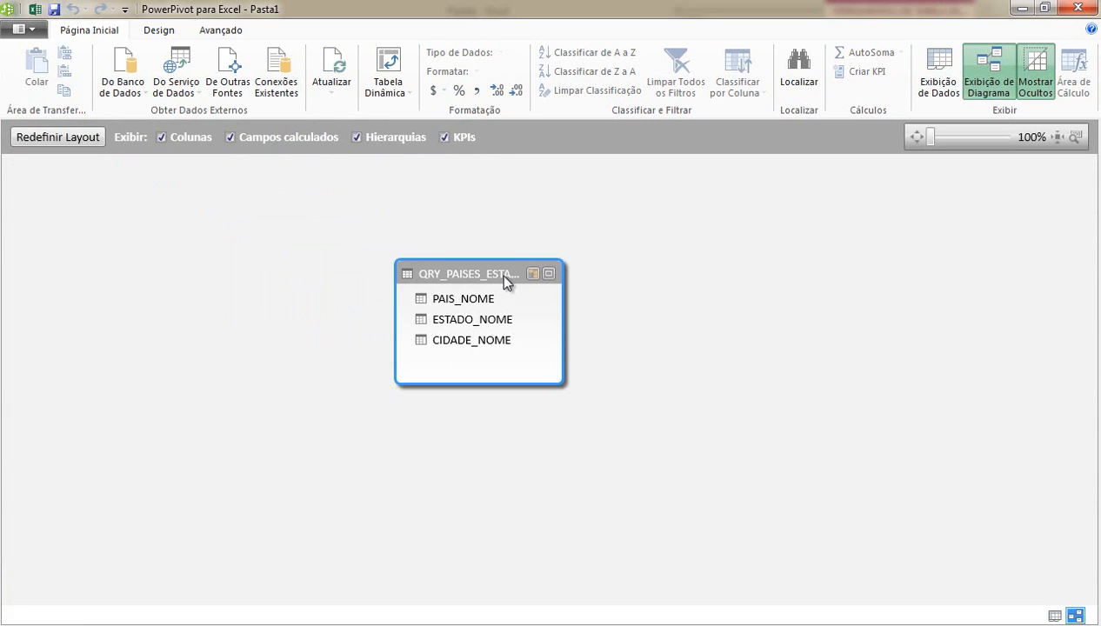
drag(562, 323, 671, 330)
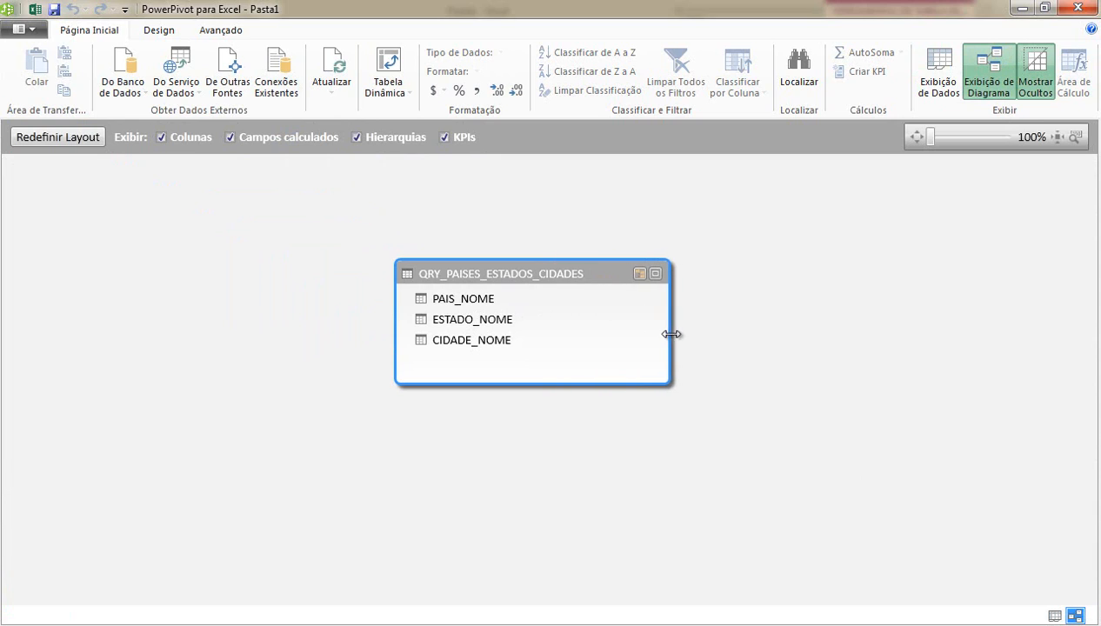
Create a hierarchy named "Hierarquia de Paises" in the QRY_PAISES_ESTADOS_CIDADES table
click(643, 274)
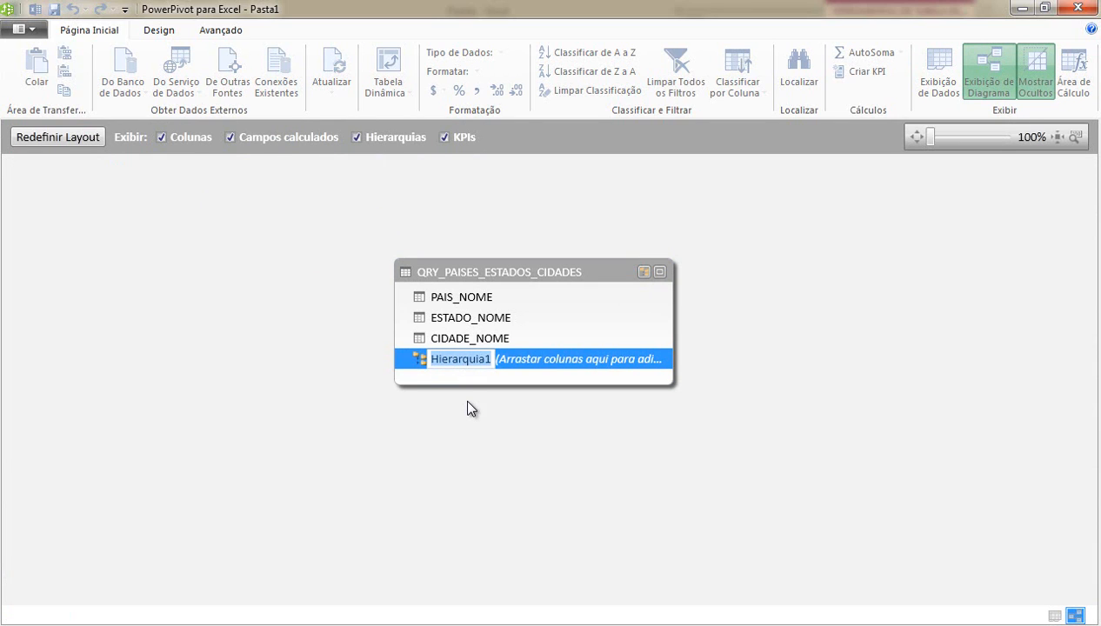
click(486, 360)
text(de Paises)
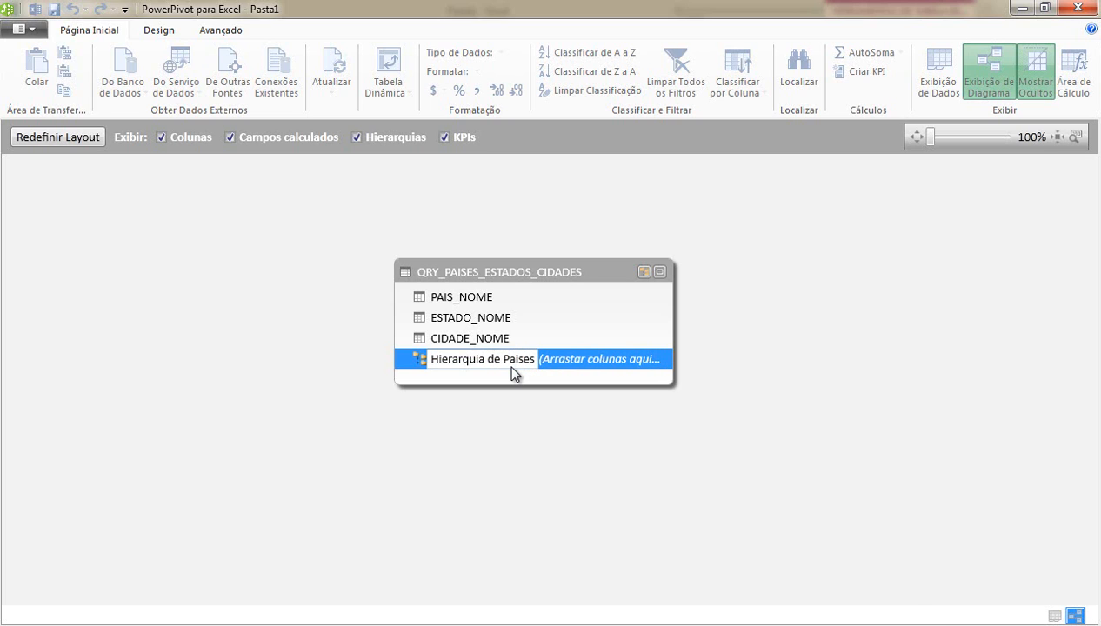
key(Return)
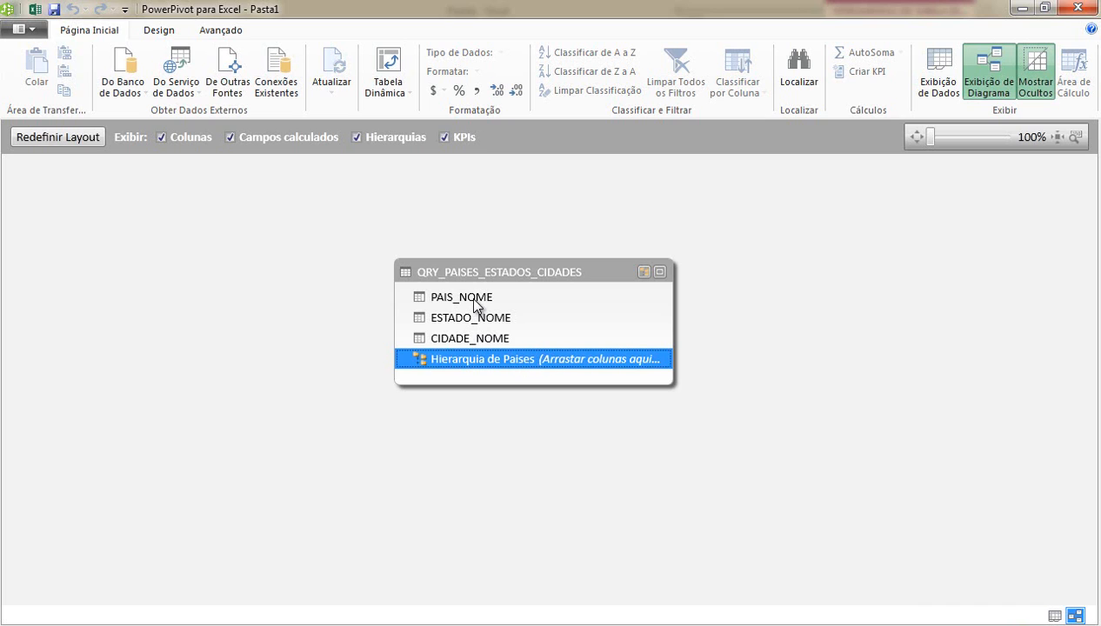
Add PAIS_NOME, ESTADO_NOME and CIDADE_NOME as successive levels of Hierarquia de Paises and enlarge the table to show them all
drag(475, 299, 474, 364)
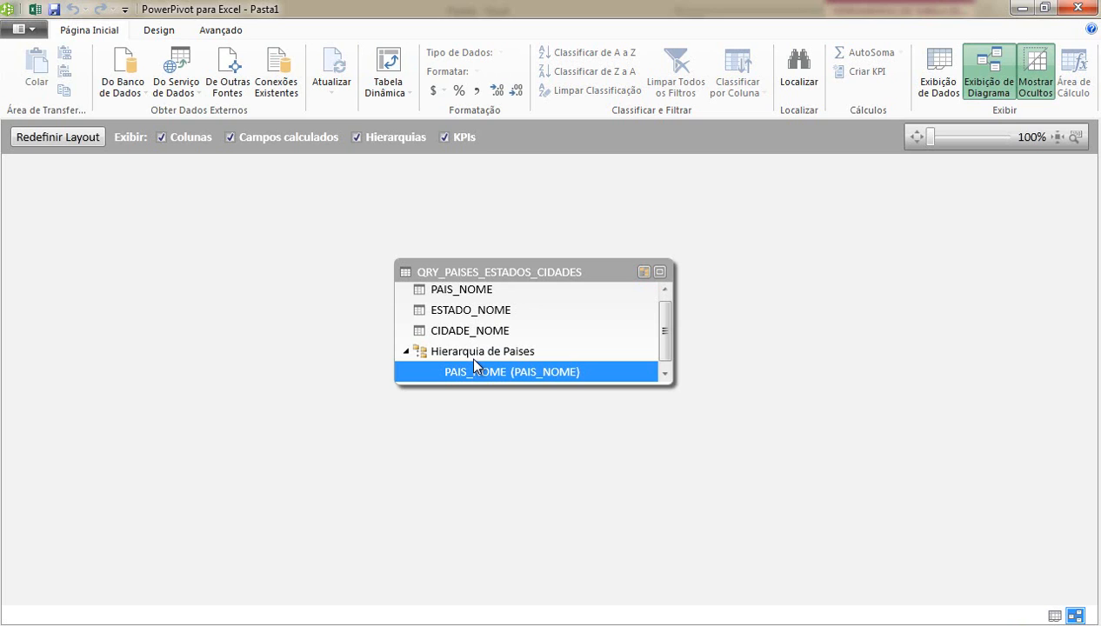
drag(460, 310, 467, 369)
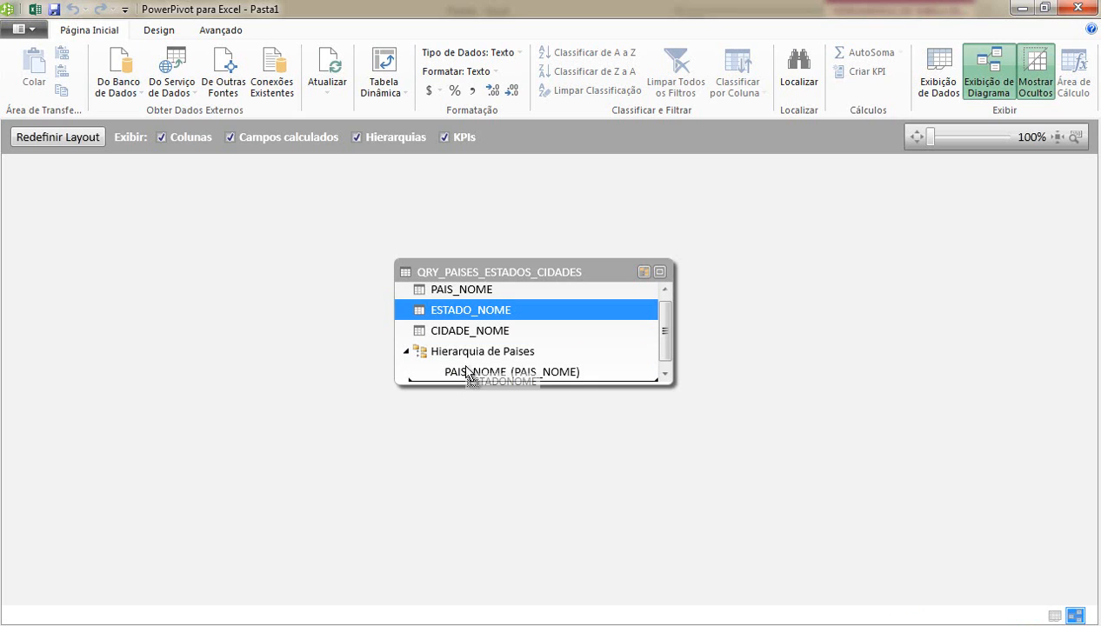
drag(469, 310, 474, 457)
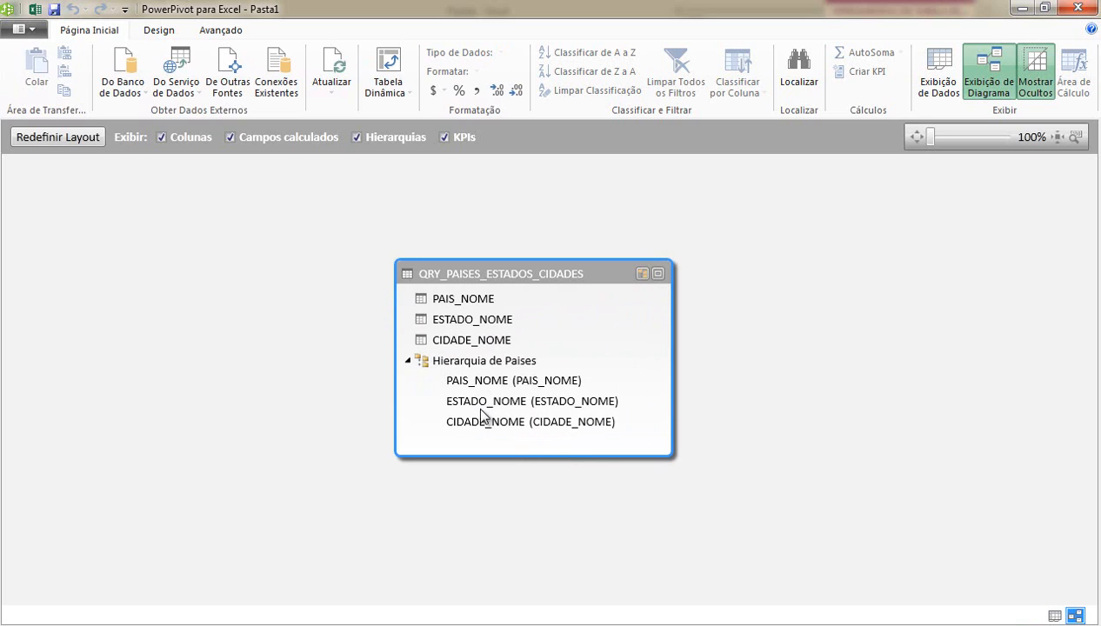
Create a pivot table from the data model in a new worksheet and expand QRY_PAISES_ESTADOS_CIDADES in its field list
click(388, 86)
click(389, 114)
click(389, 115)
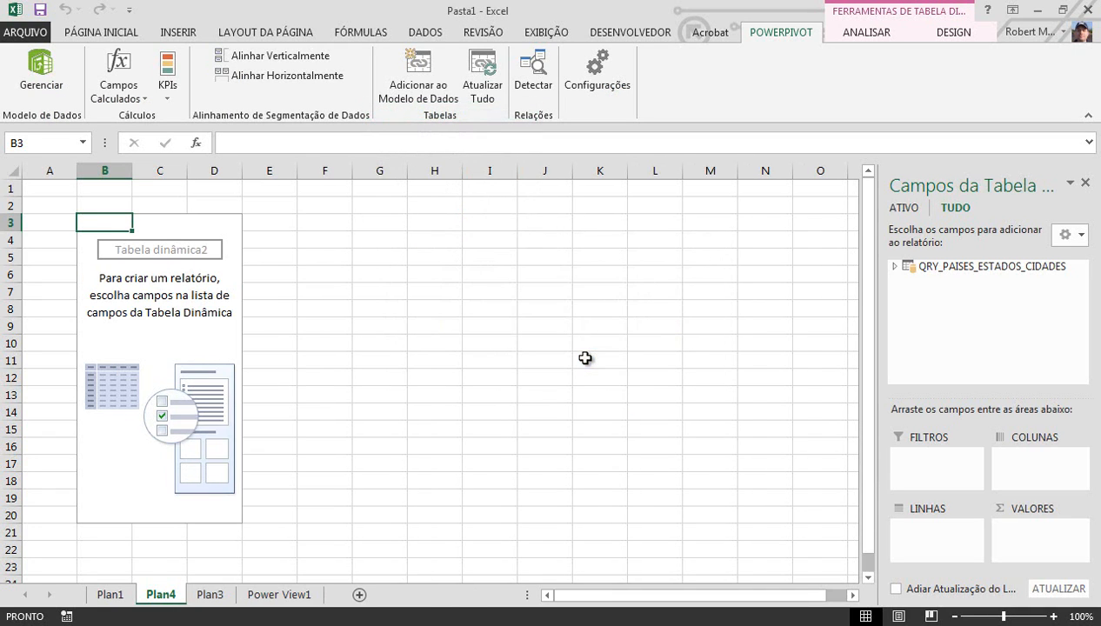
click(896, 267)
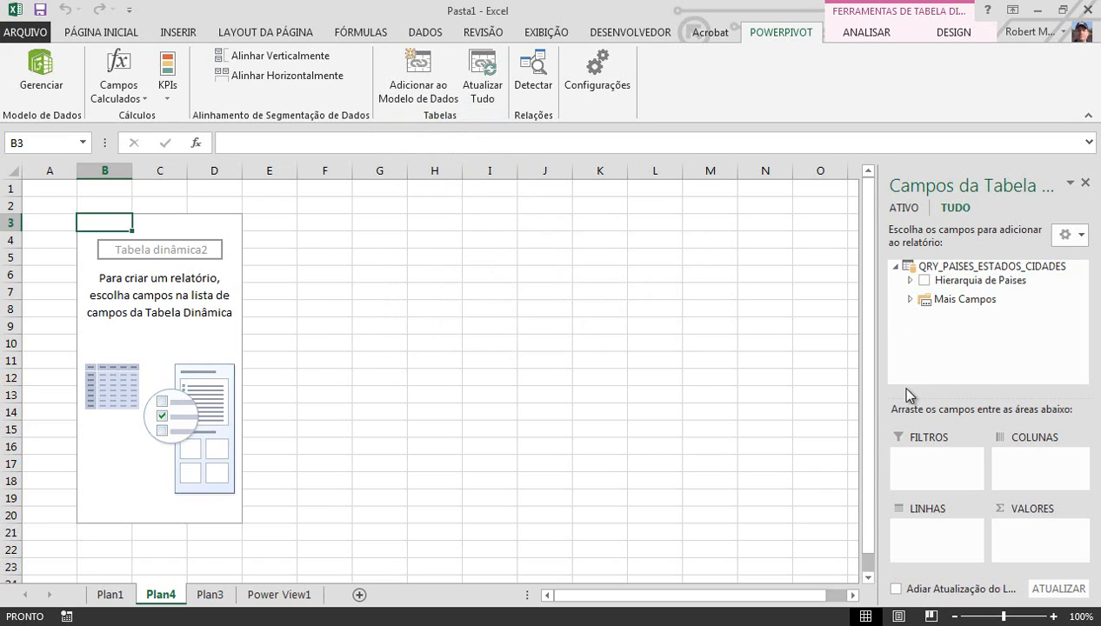
Try PAIS_NOME from Mais Campos as the pivot table's only row field and remove it again
click(910, 300)
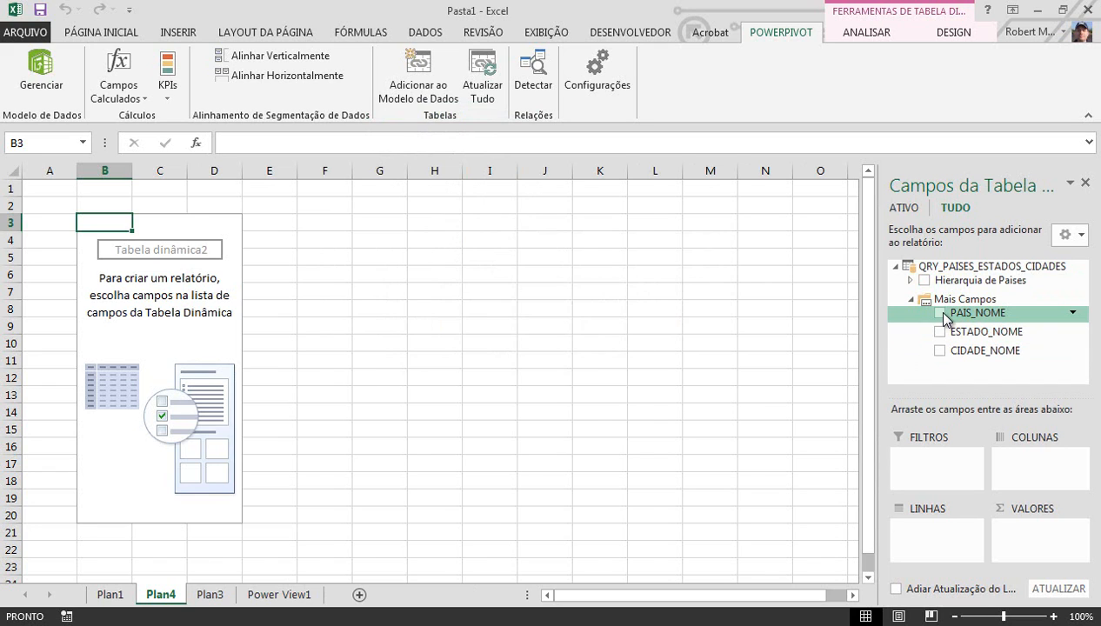
click(941, 314)
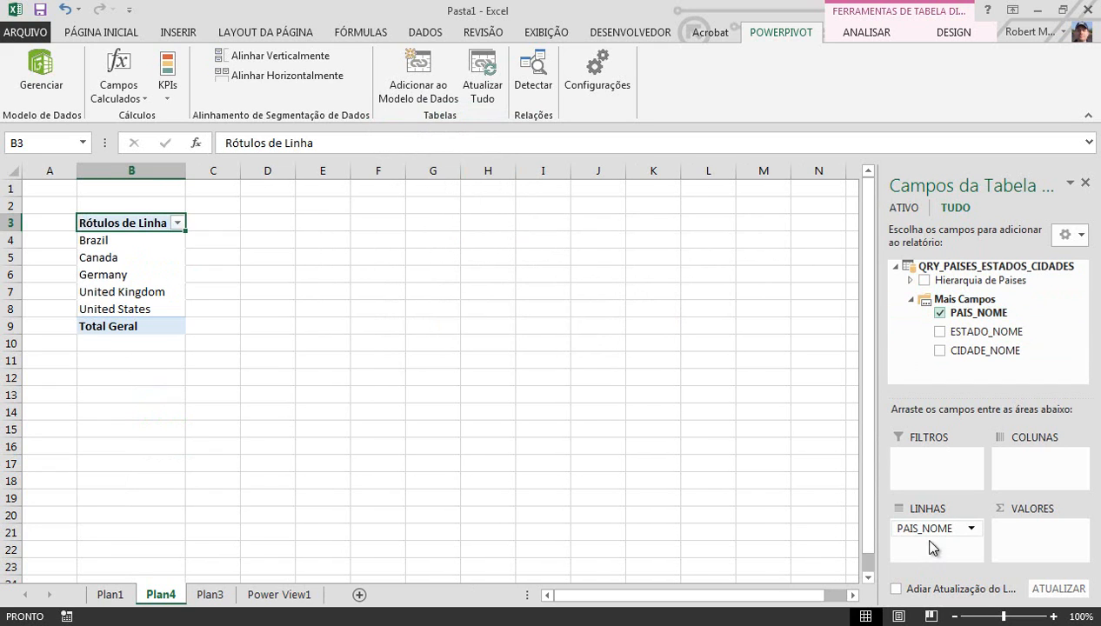
click(940, 313)
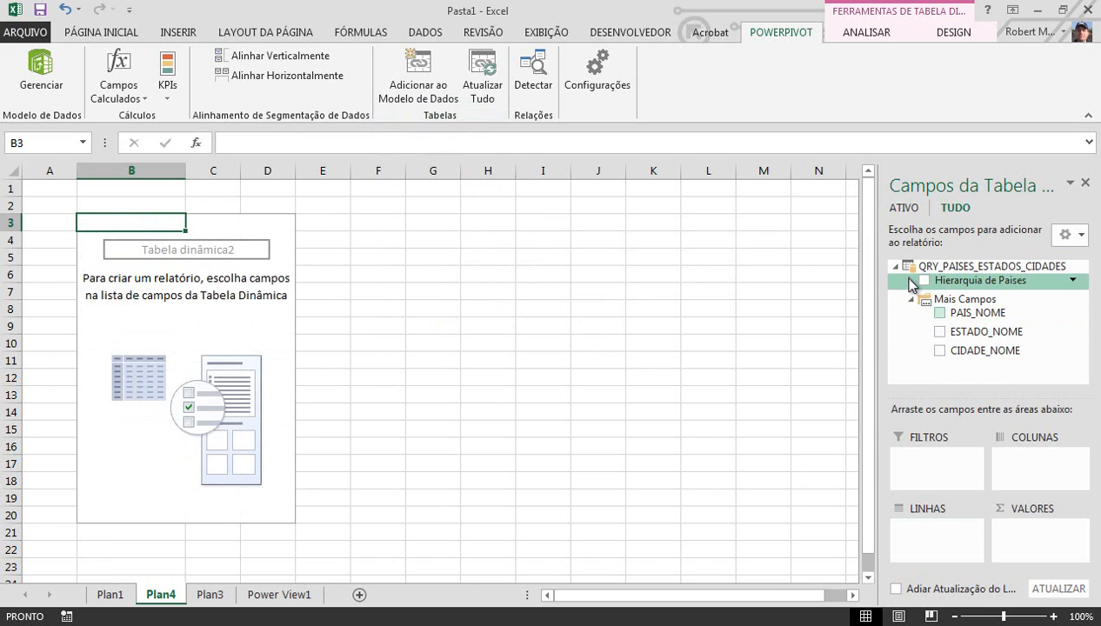
Add Hierarquia de Paises to the pivot table's rows and expand Brazil and Espírito Santo down to the city level
click(910, 281)
click(924, 281)
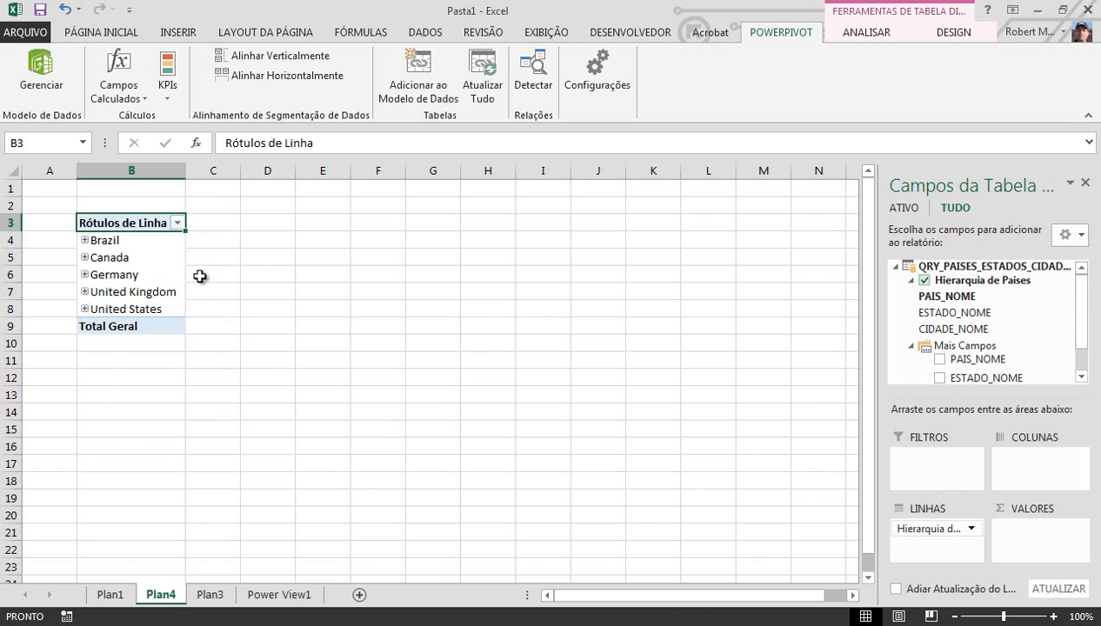
click(84, 240)
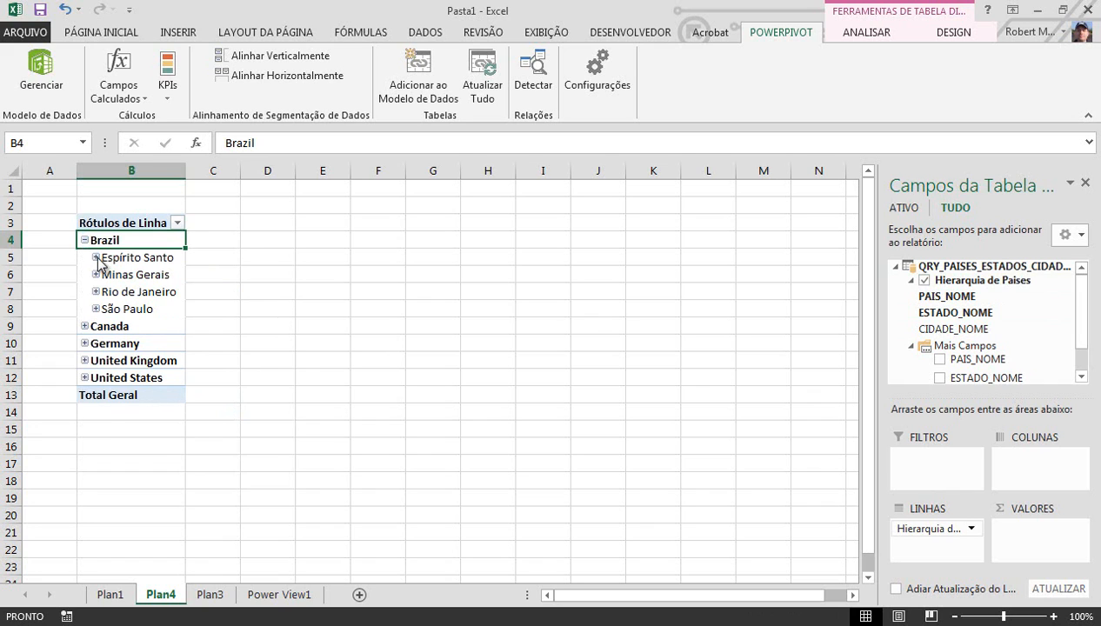
click(96, 258)
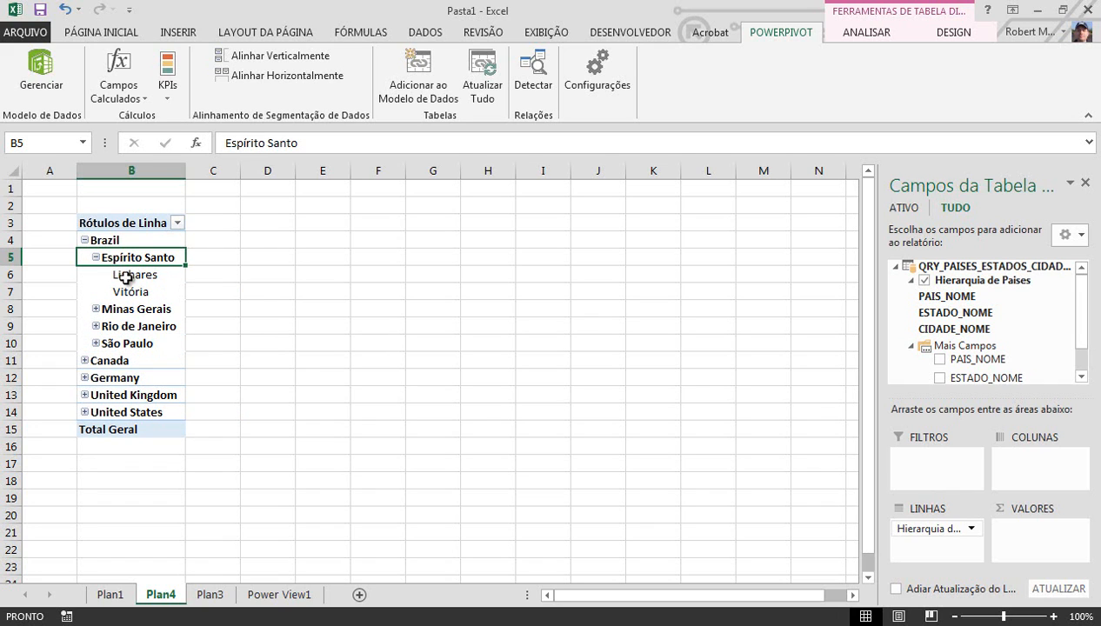
click(128, 275)
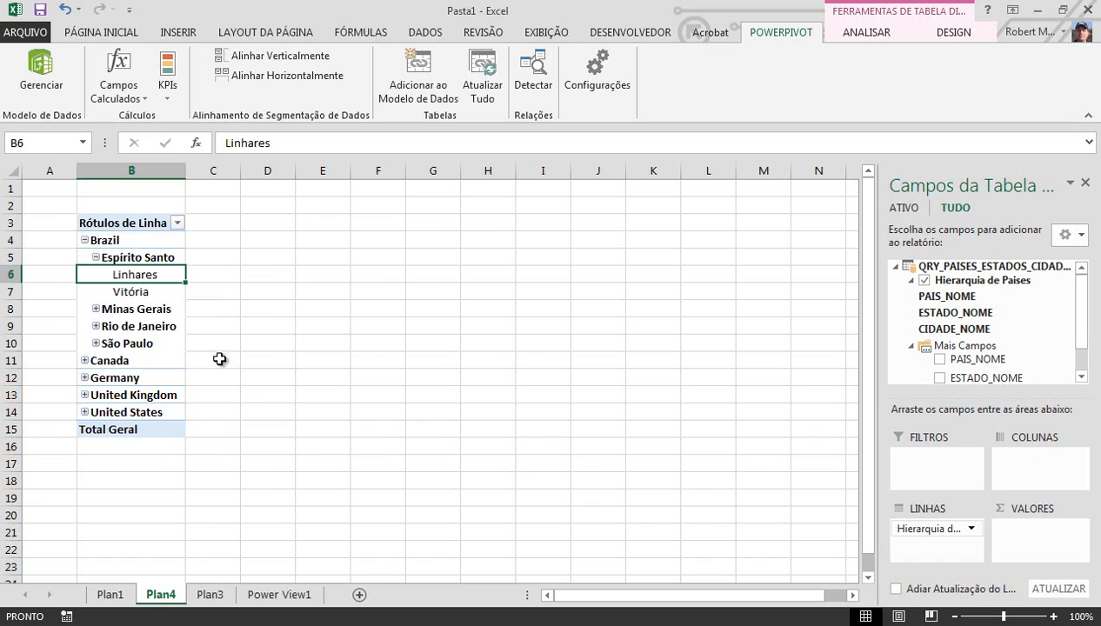